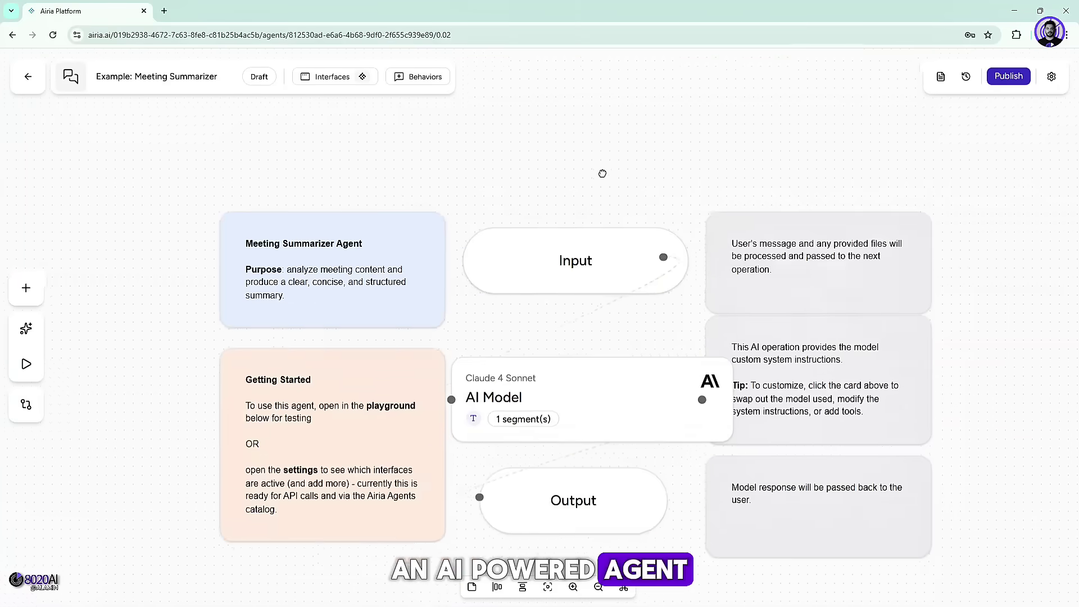
Shift the Meeting Summarizer flow slightly on the canvas before leaving for the Studio models list.
drag(613, 132, 628, 124)
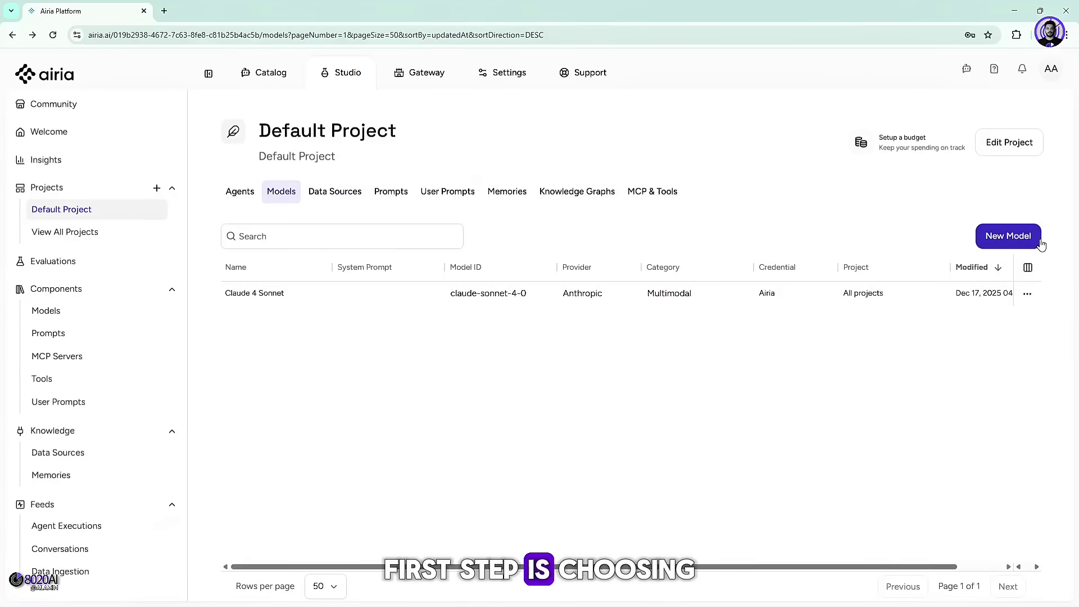
Browse the Model Library, view Claude 4 Sonnet's details, and close the library without adding a model.
click(1007, 236)
scroll(525, 309, down, 2)
scroll(417, 335, up, 2)
scroll(264, 365, down, 1)
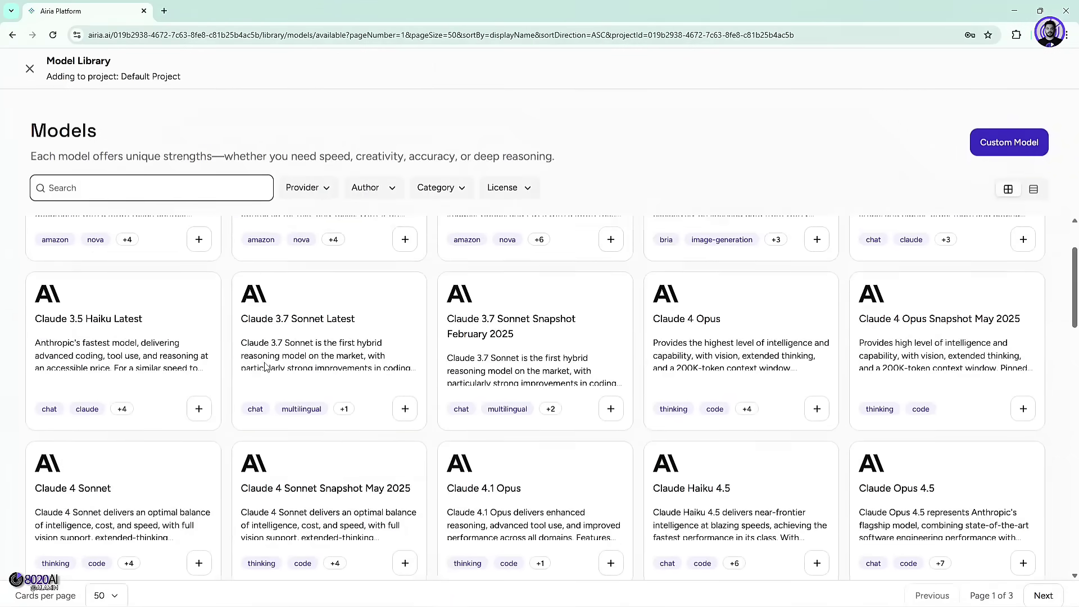
scroll(264, 371, down, 2)
scroll(254, 390, down, 2)
scroll(164, 392, down, 1)
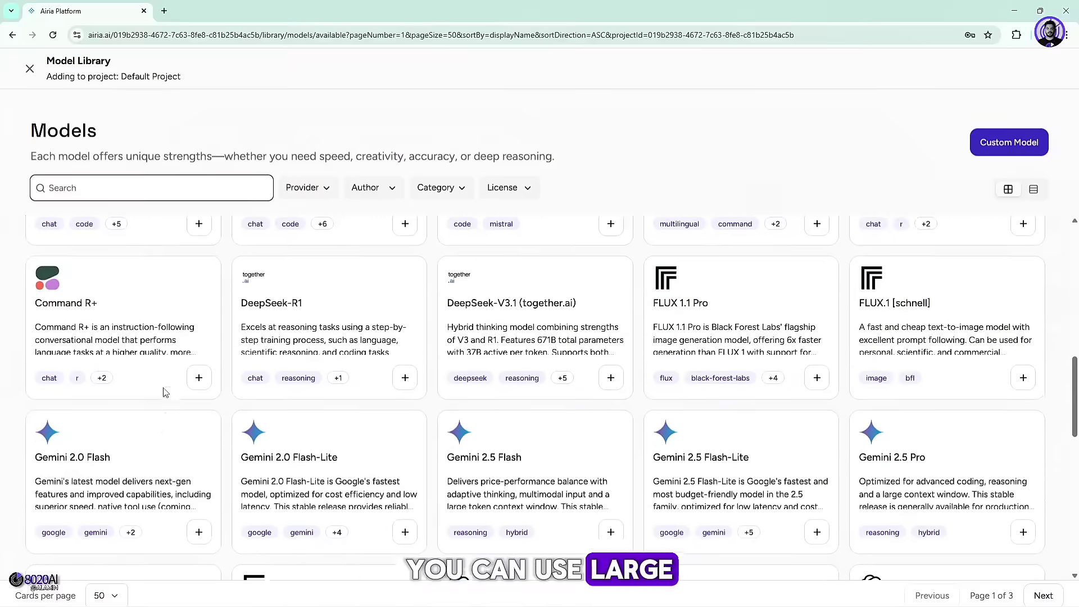
scroll(165, 392, down, 2)
scroll(749, 414, down, 2)
scroll(916, 405, down, 2)
scroll(934, 405, up, 2)
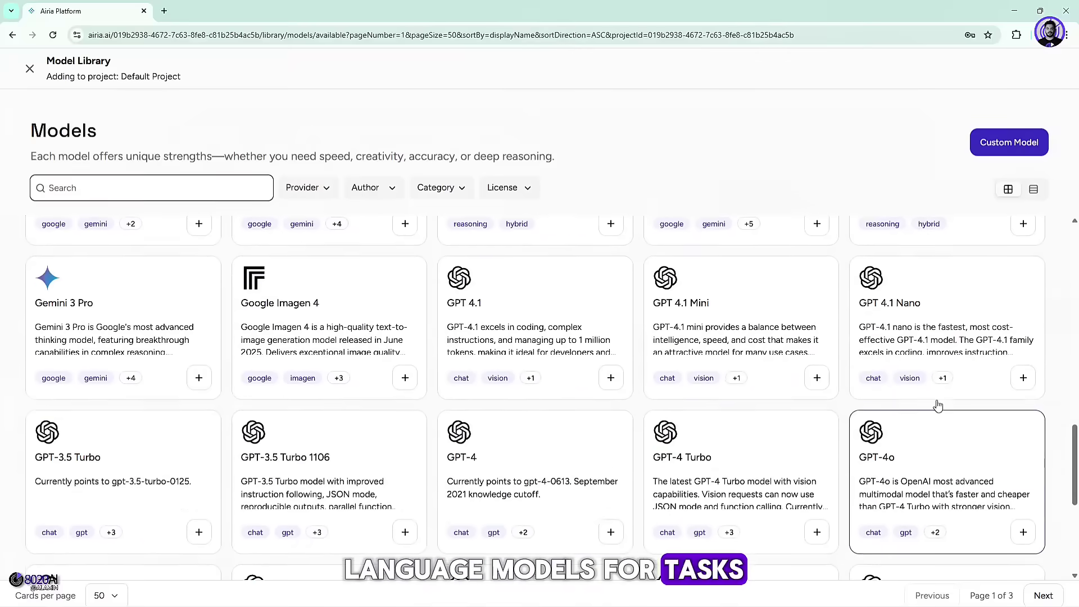
scroll(759, 405, down, 2)
scroll(337, 413, up, 2)
scroll(185, 421, up, 4)
scroll(149, 437, up, 3)
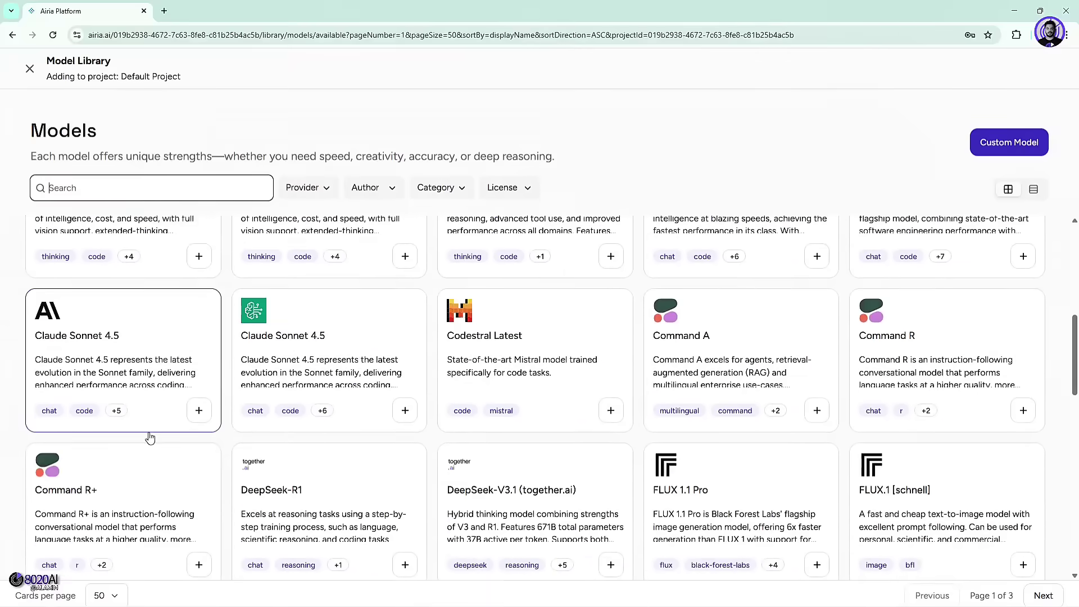
scroll(104, 299, up, 1)
click(116, 305)
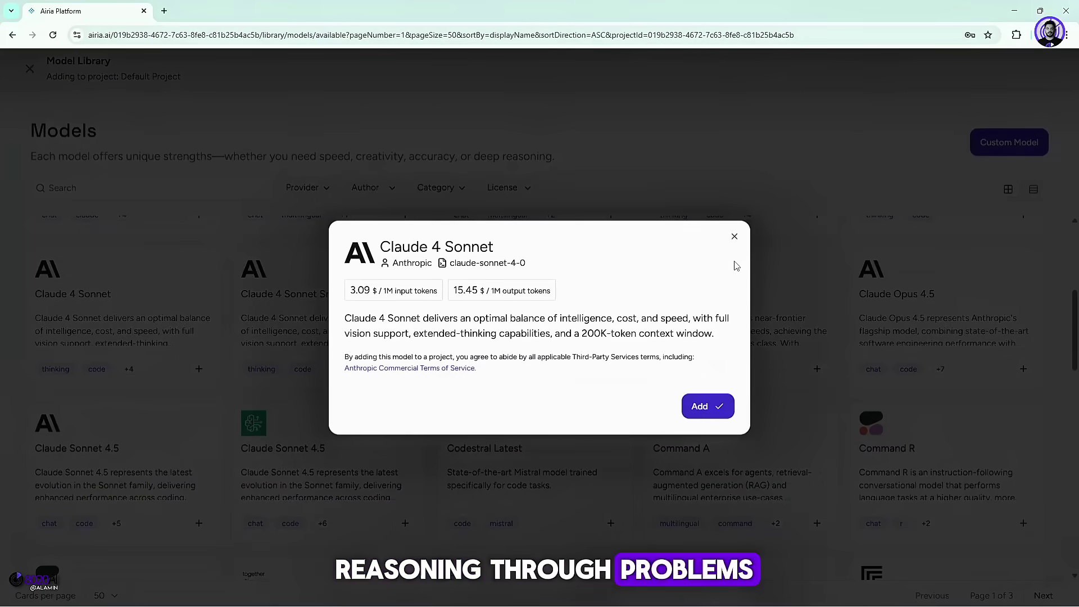
key(Escape)
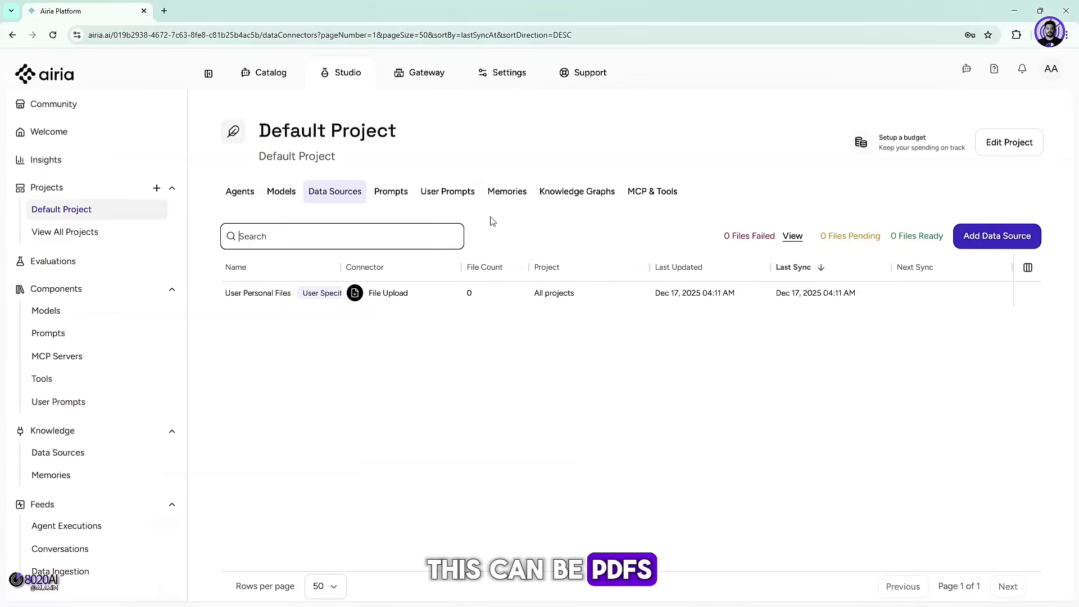
Browse the data connectors library without adding any, then switch the project to User Prompts.
click(1009, 236)
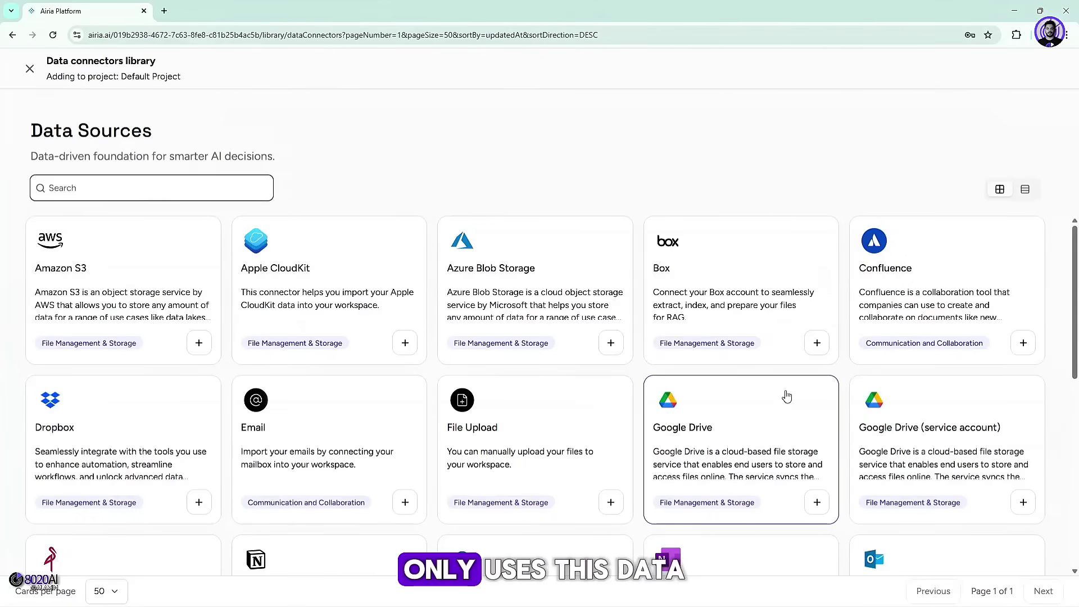
scroll(781, 404, down, 2)
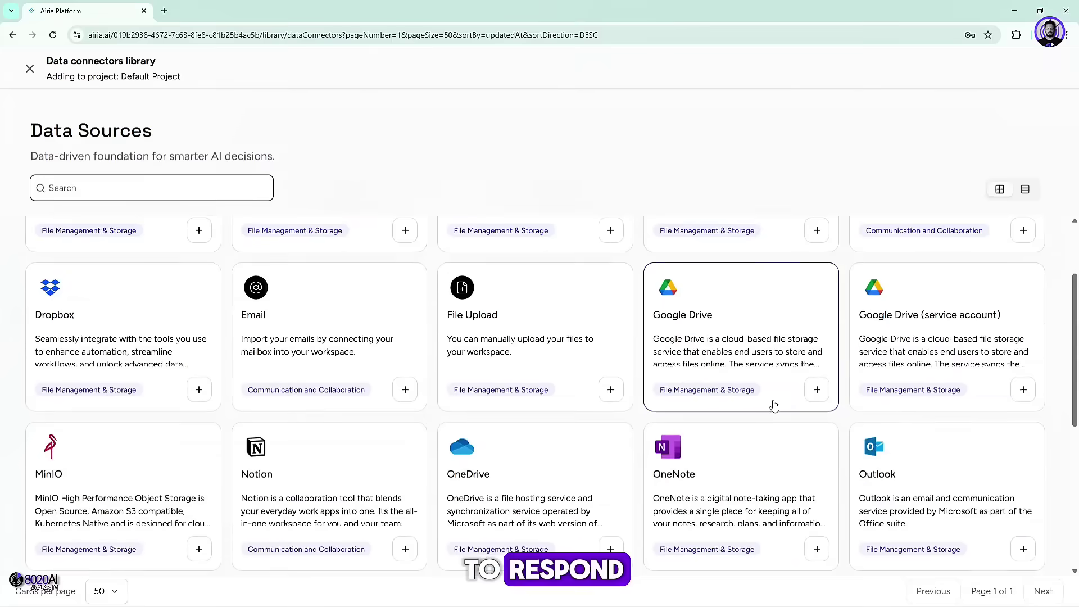
scroll(575, 444, up, 2)
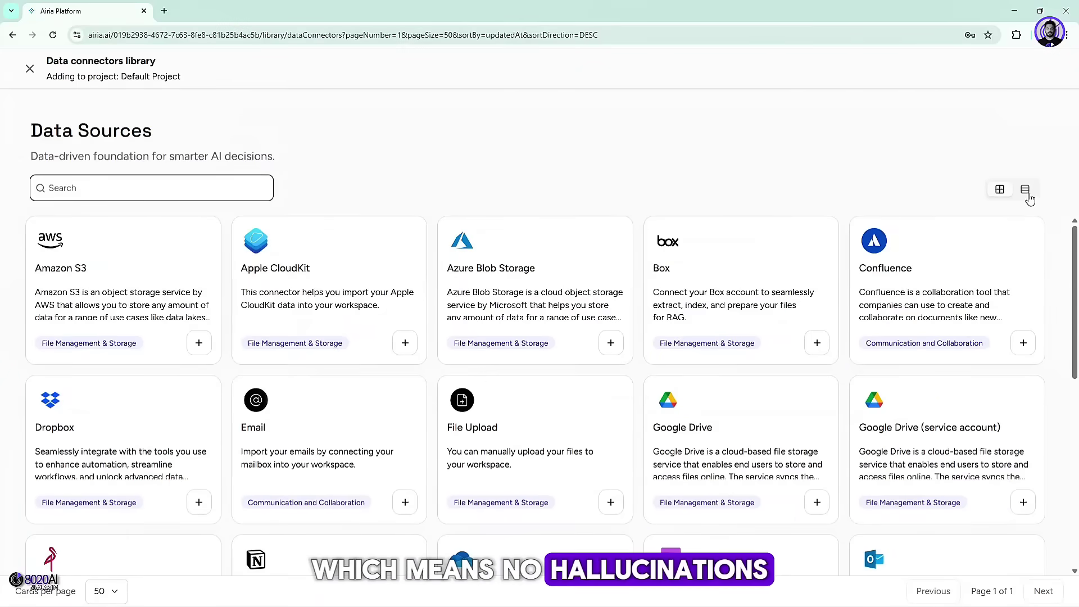
scroll(969, 371, down, 3)
scroll(253, 457, down, 2)
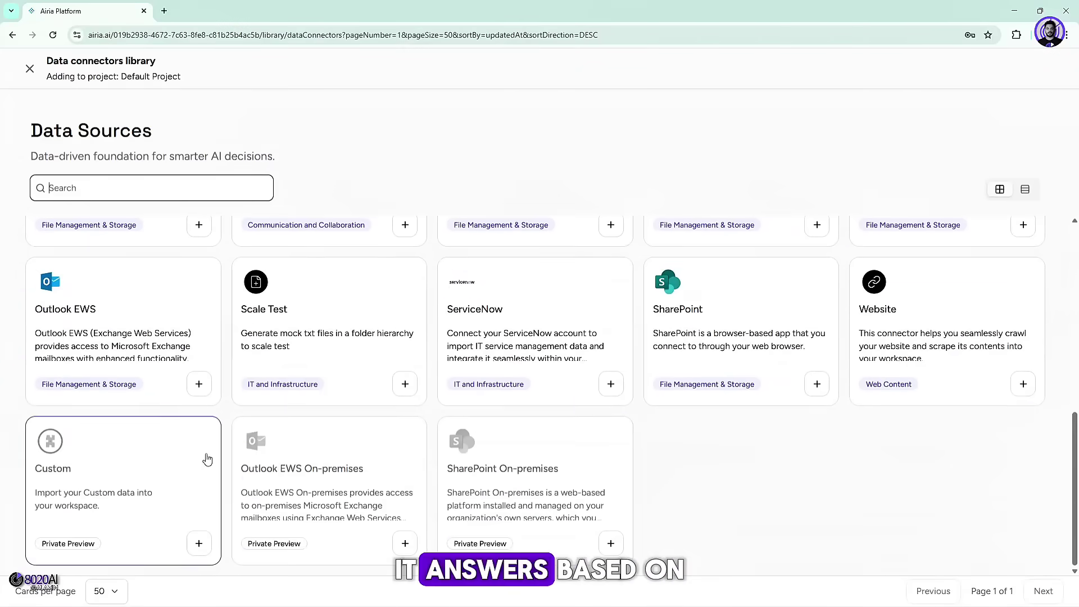
scroll(638, 434, up, 2)
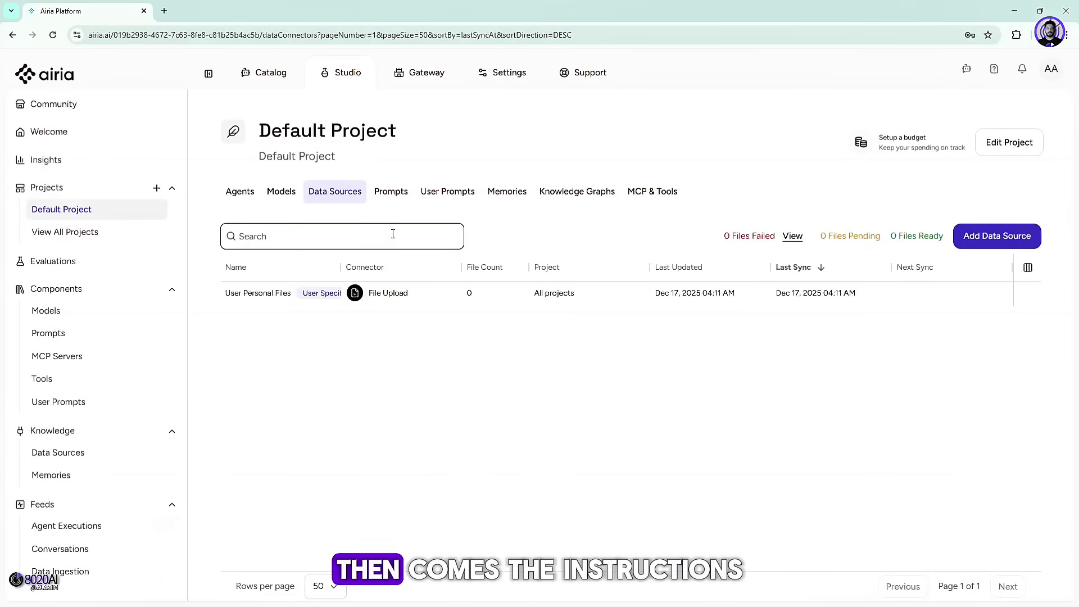
click(444, 194)
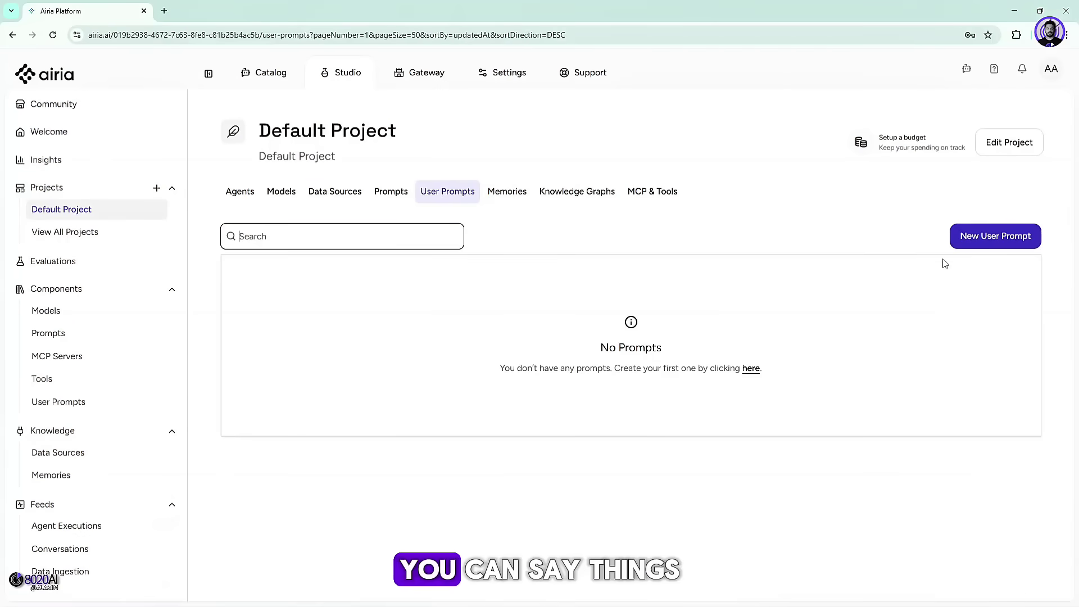
Start a Custom User Prompt from scratch and reach its blank Message field without saving.
click(970, 244)
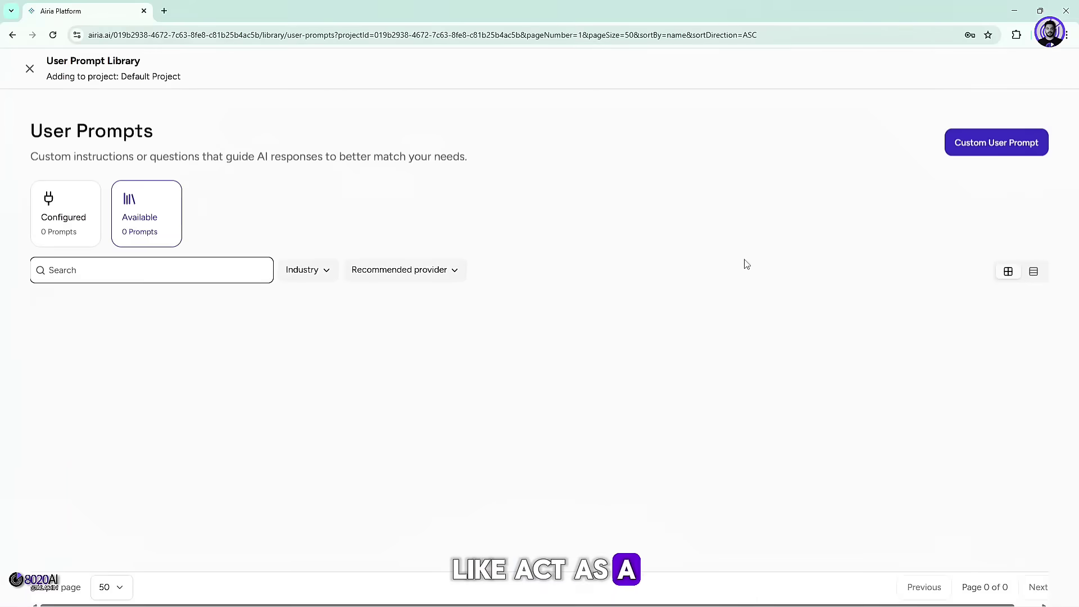
click(995, 142)
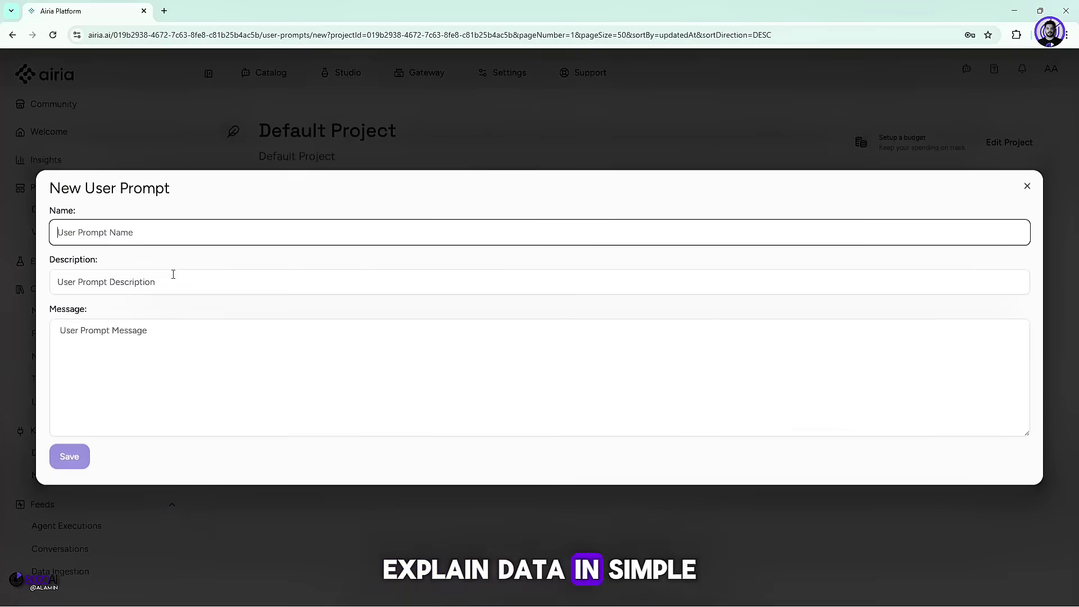
click(132, 377)
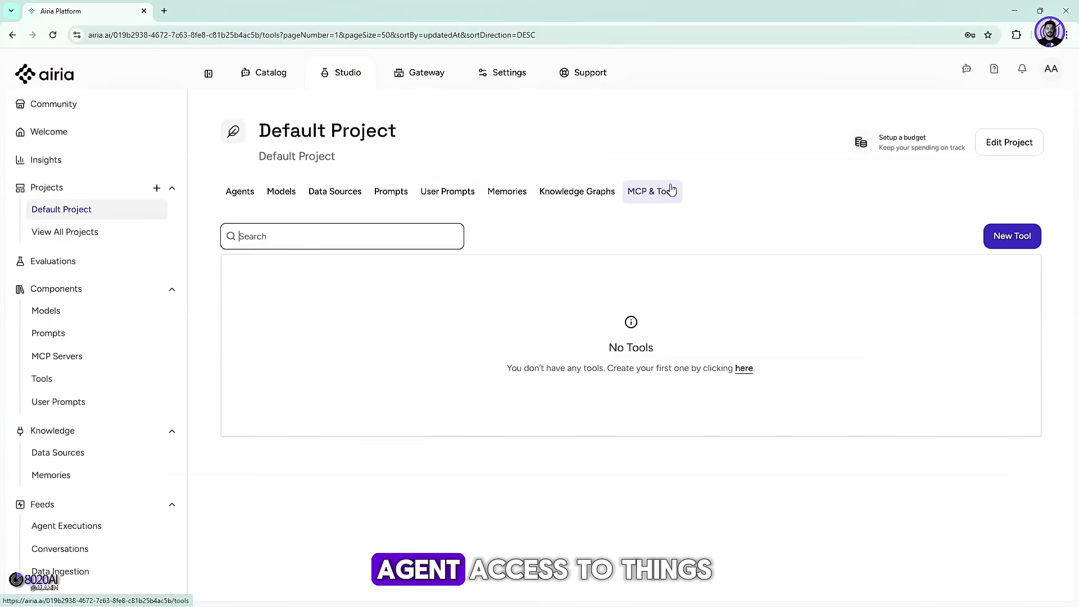
Browse the Tool Library of MCP integrations without adding any tool.
click(1004, 240)
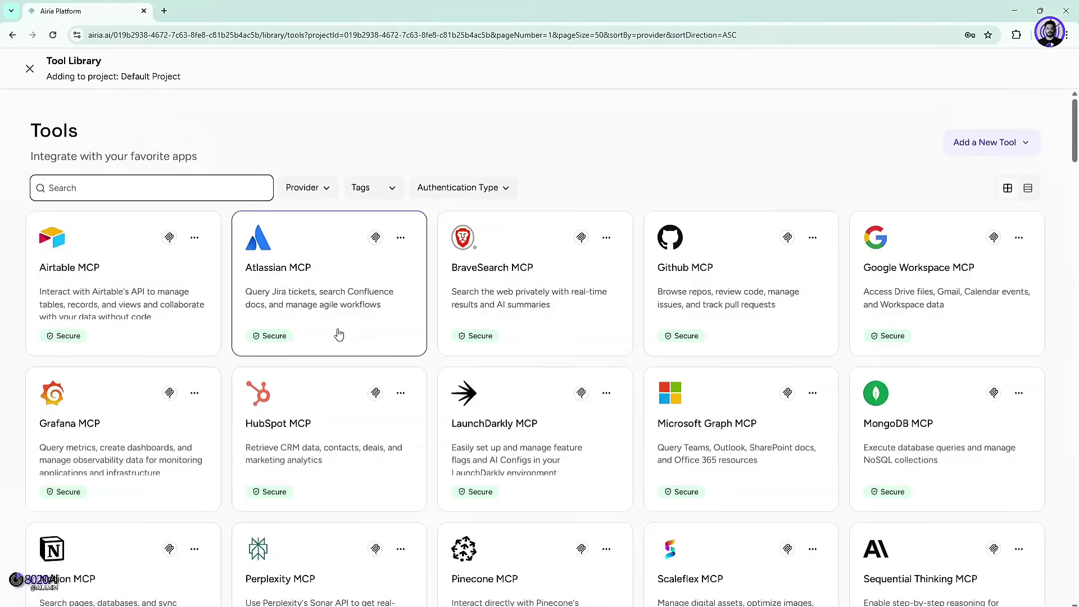
scroll(337, 339, down, 2)
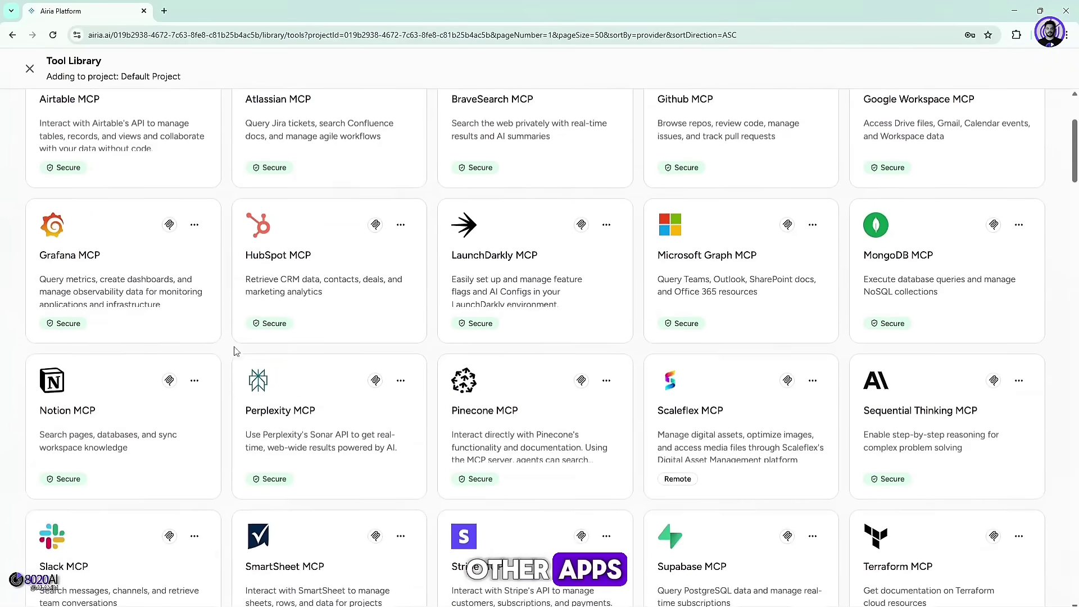
scroll(234, 351, down, 2)
scroll(284, 465, down, 1)
scroll(197, 464, up, 2)
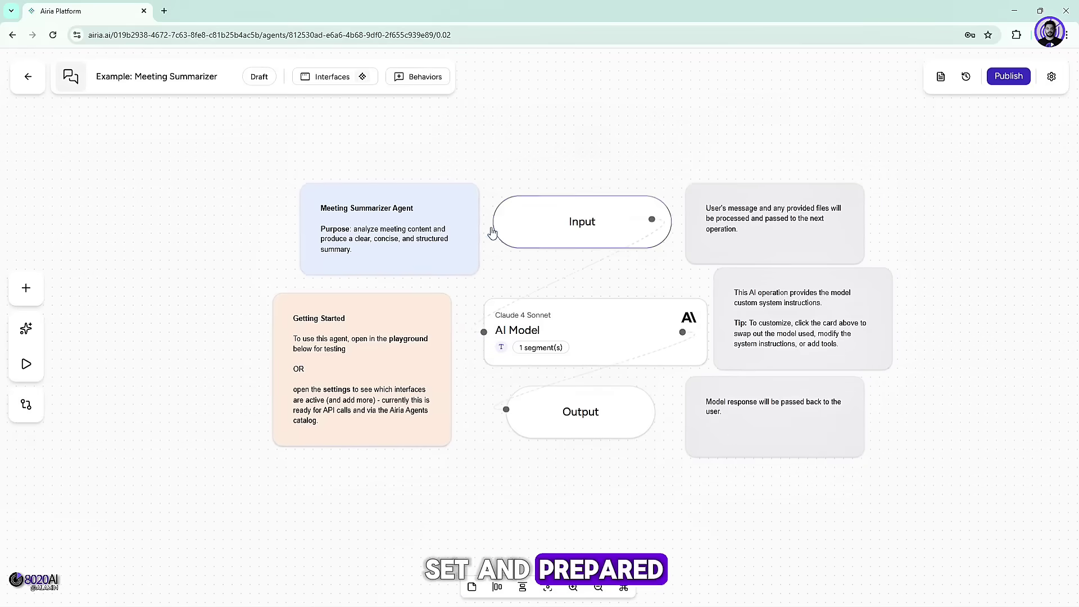
Nudge the Meeting Summarizer Agent and user's message note cards upward, then launch the testing playground.
drag(438, 232, 443, 221)
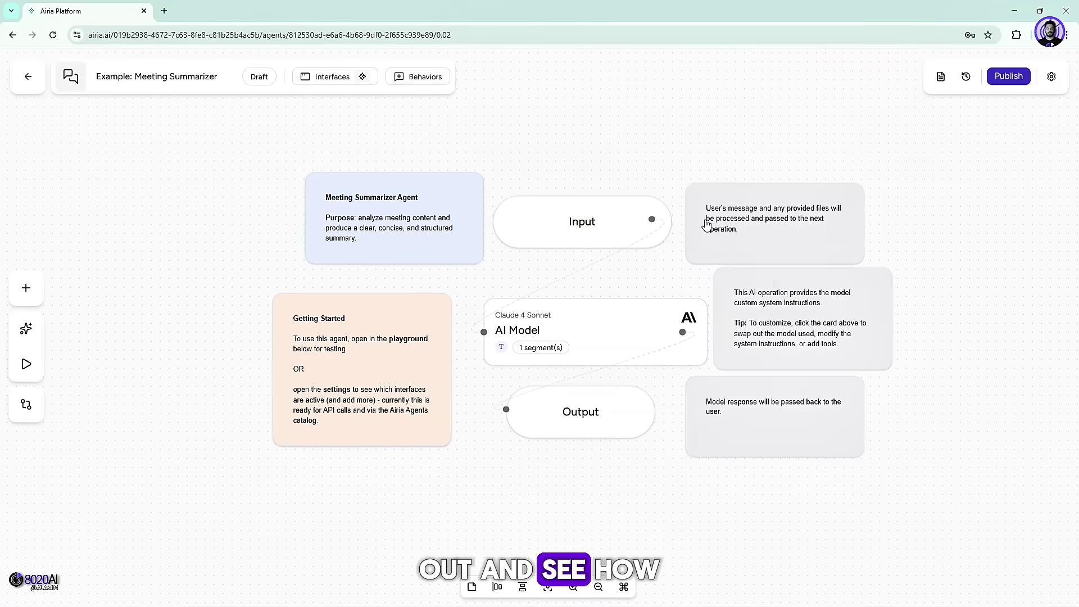
drag(706, 223, 730, 202)
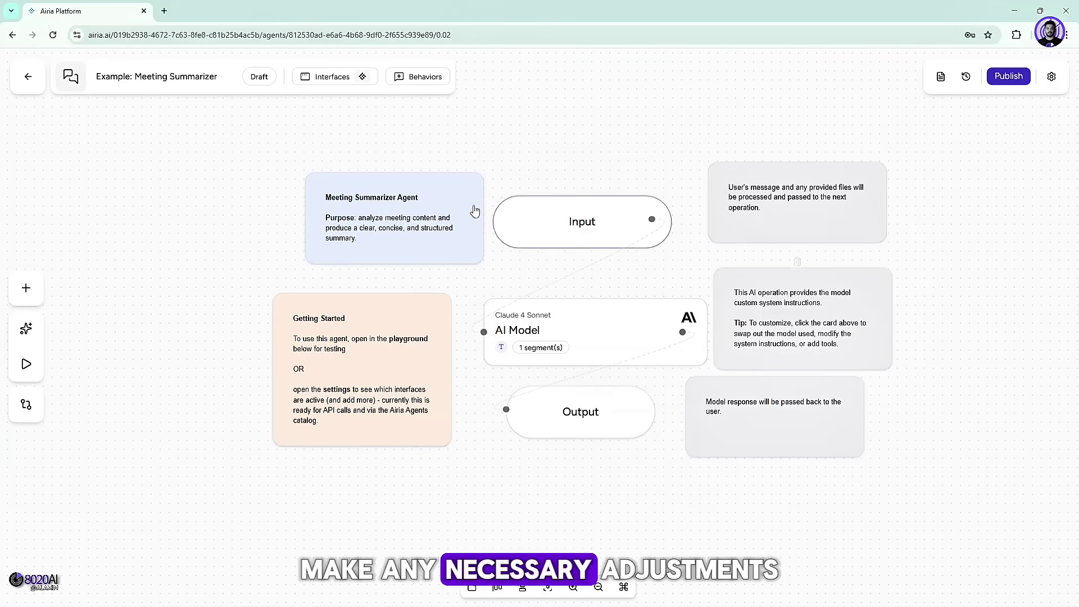
drag(475, 211, 472, 195)
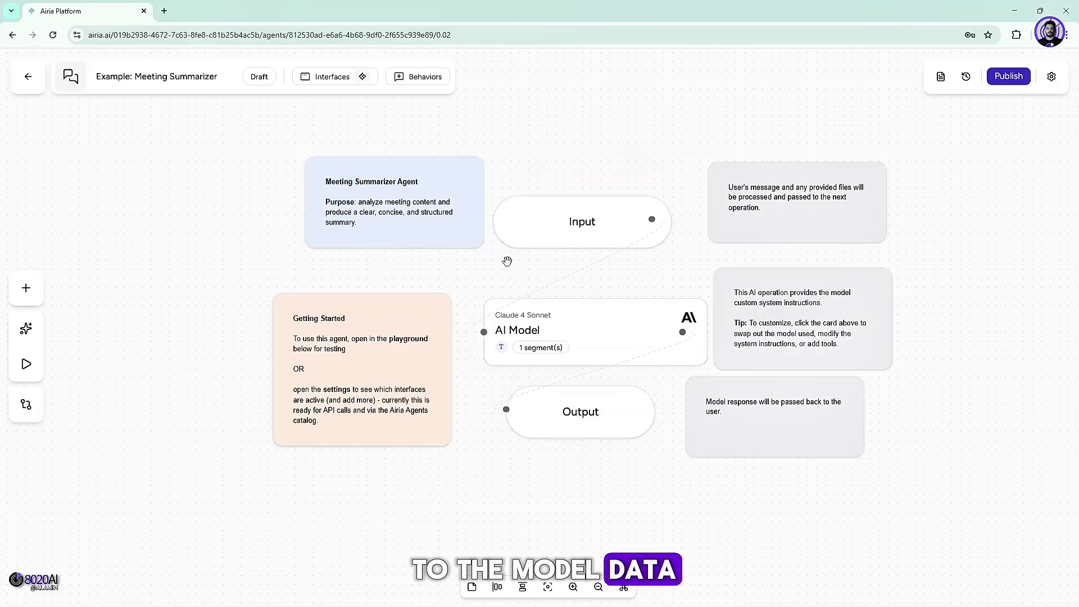
click(25, 364)
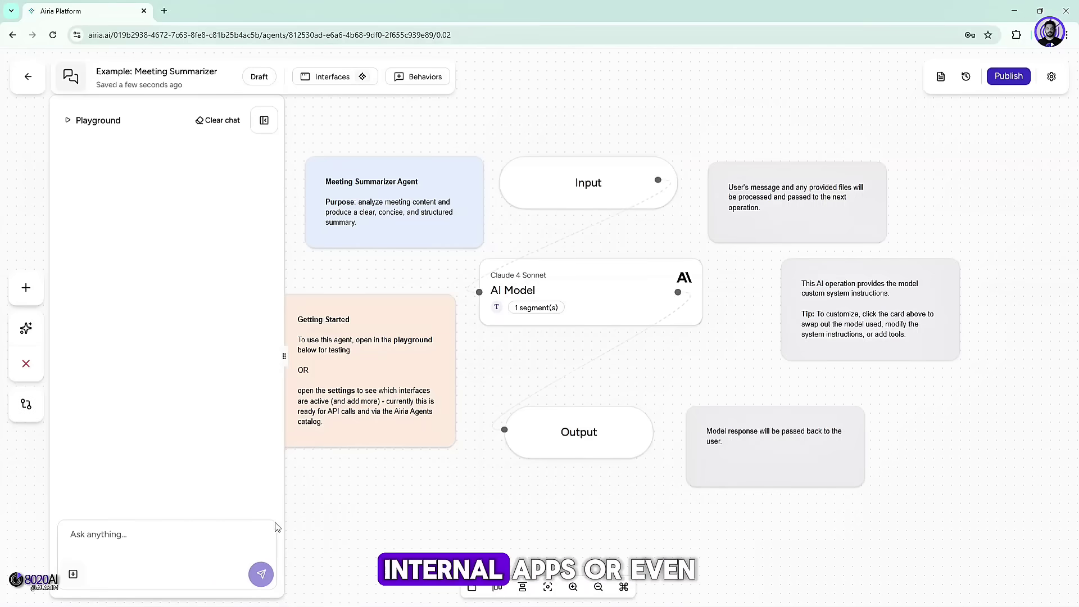
Move the Input node slightly down and the Output node up and to the right.
drag(570, 207, 572, 221)
drag(601, 430, 611, 404)
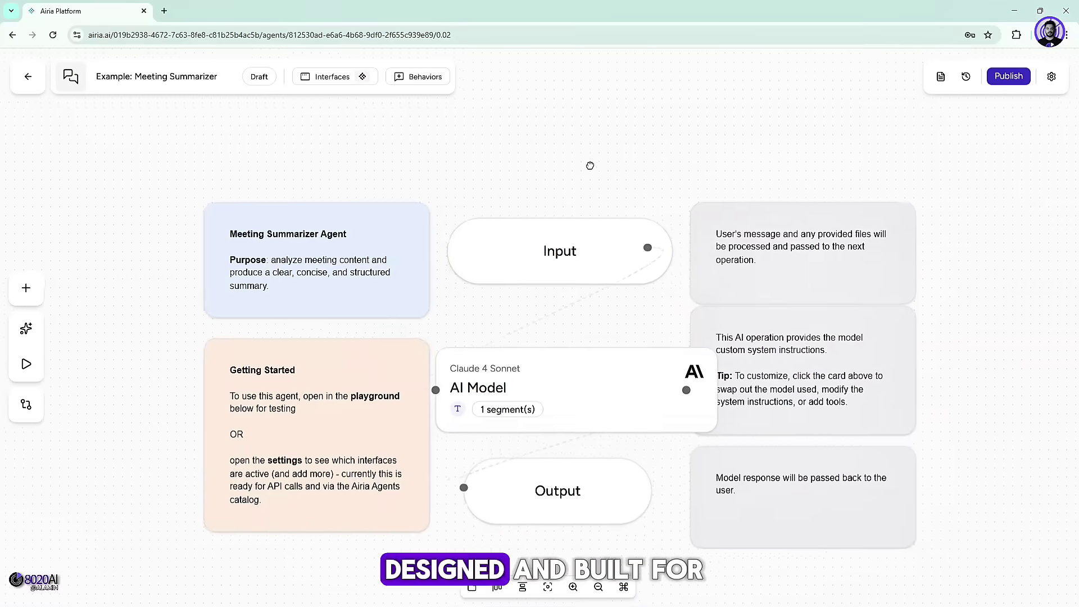
Pan the canvas so the Input, AI Model and Output flow sits fully in view.
mouse_move(590, 166)
mouse_down()
mouse_move(599, 109)
mouse_move(613, 131)
mouse_move(627, 123)
mouse_up()
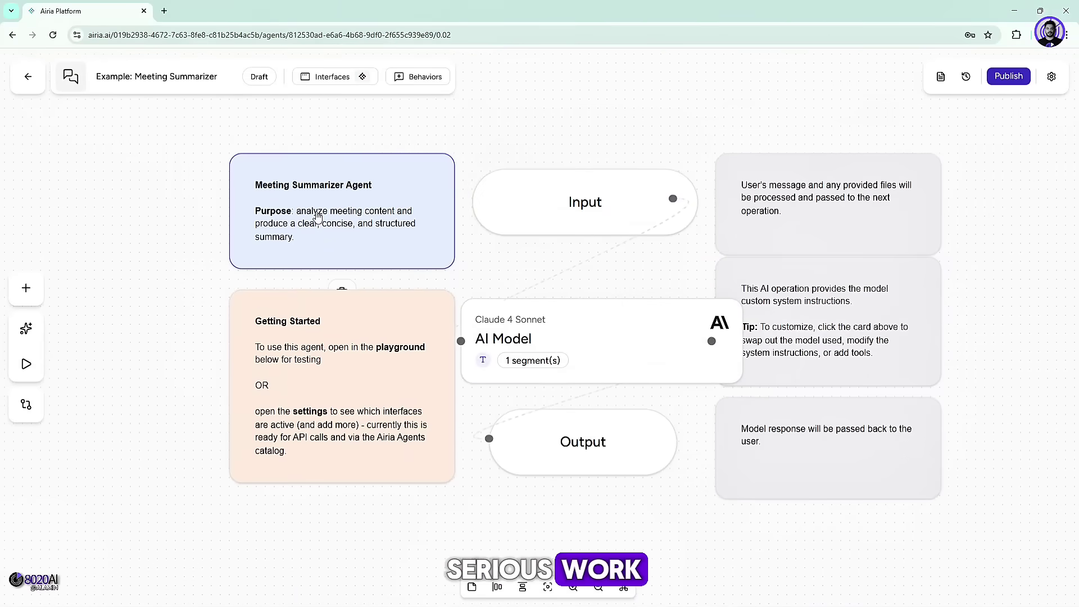